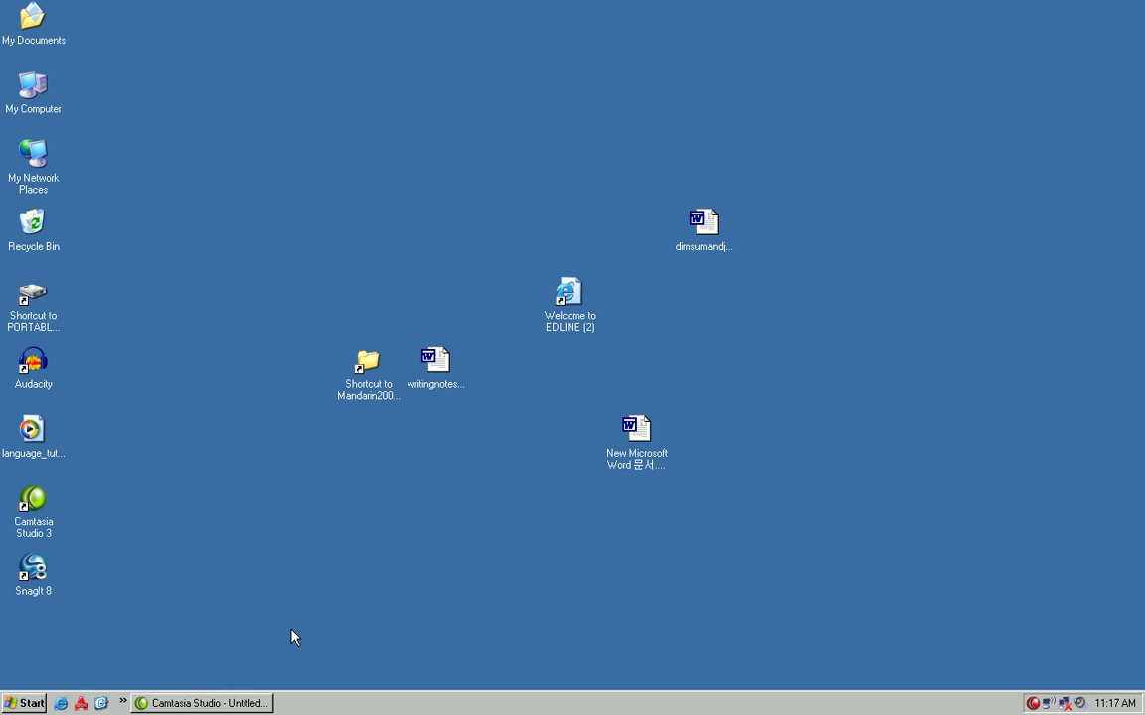
Open the Text Services and Input Languages settings from the Regional and Language Options in Control Panel.
left_click(28, 703)
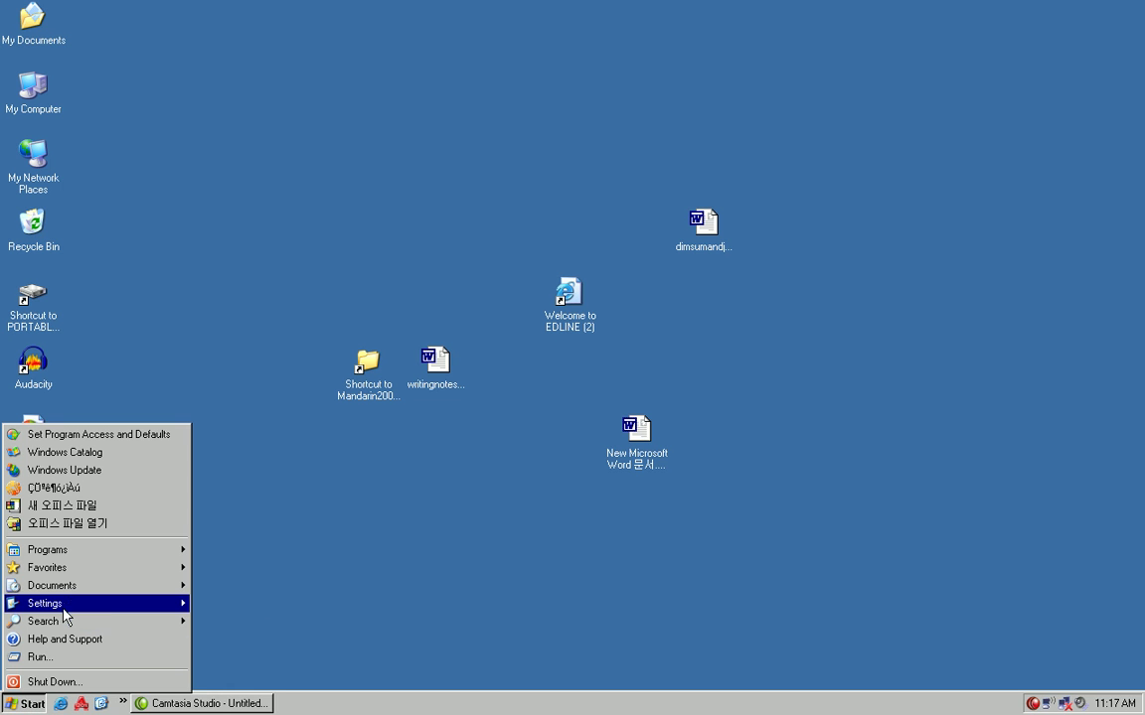
mouse_move(69, 603)
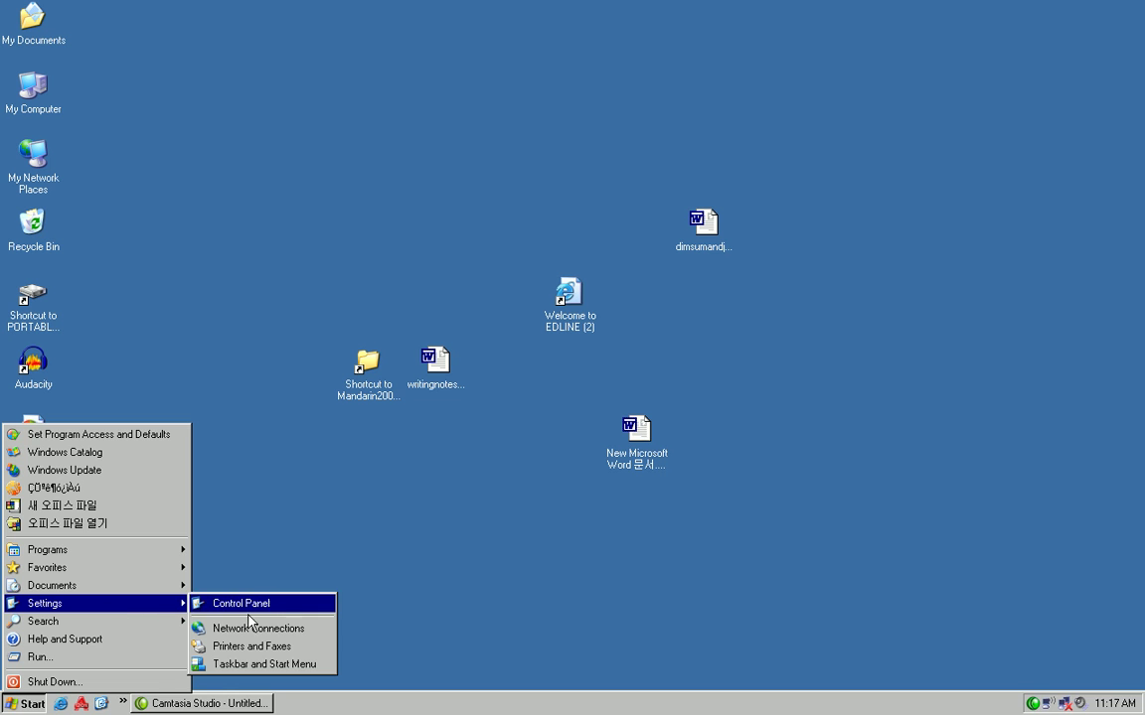
left_click(287, 608)
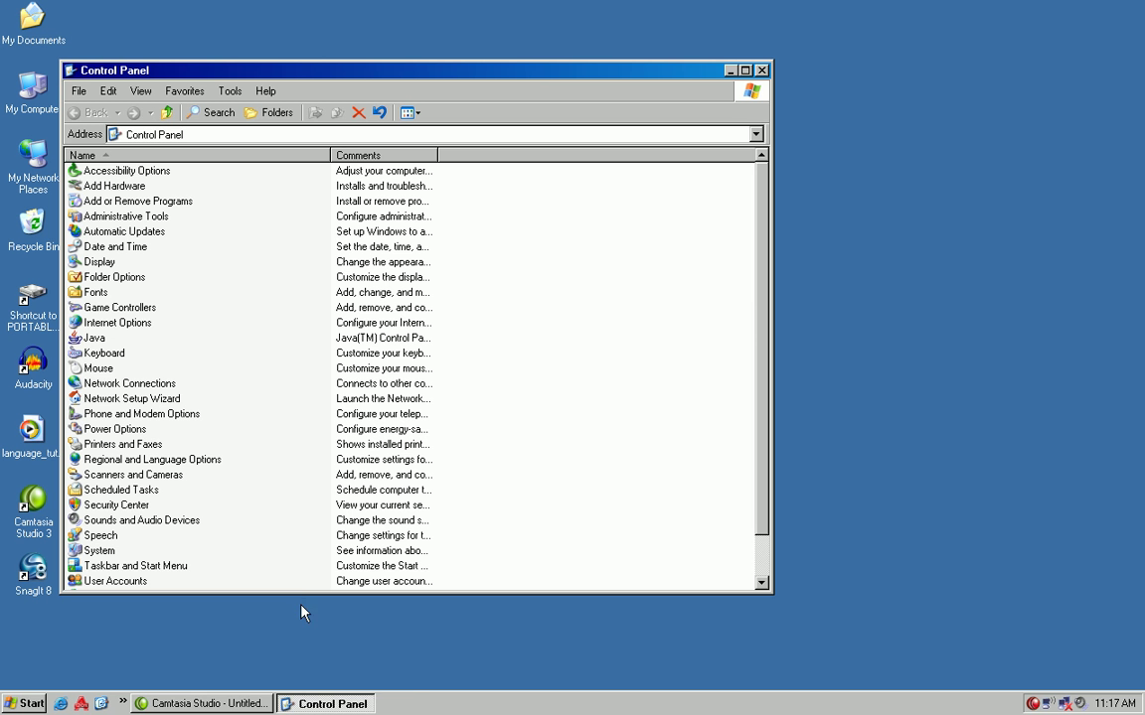
left_click(189, 463)
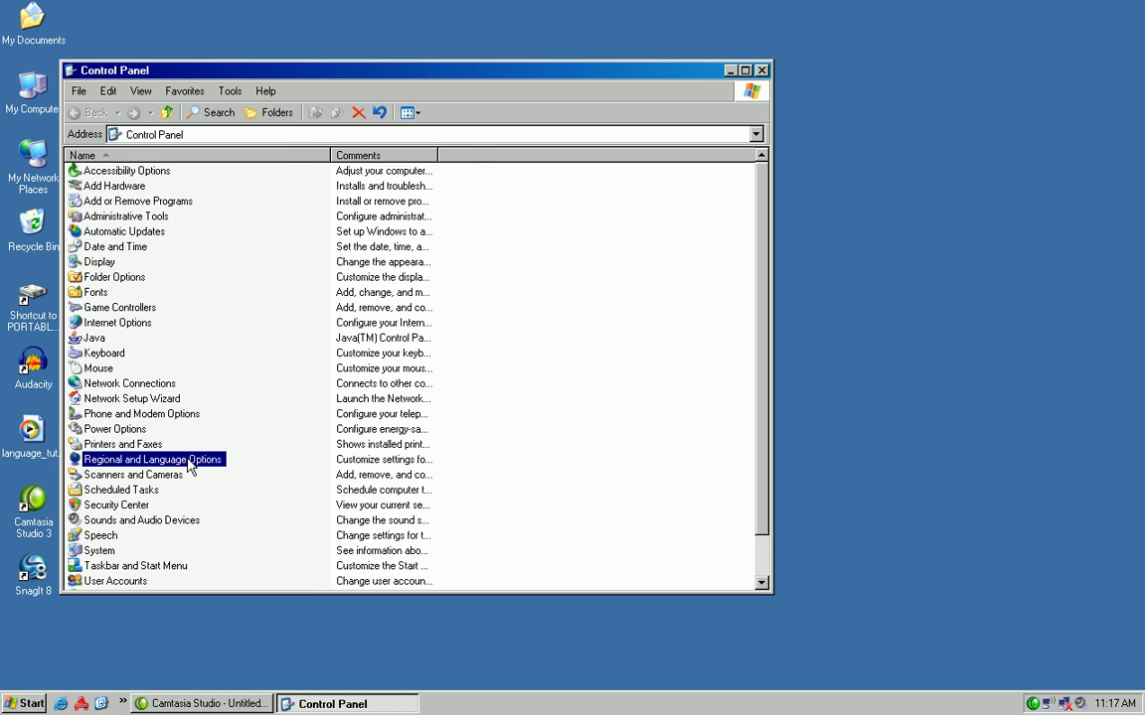
double_click(189, 463)
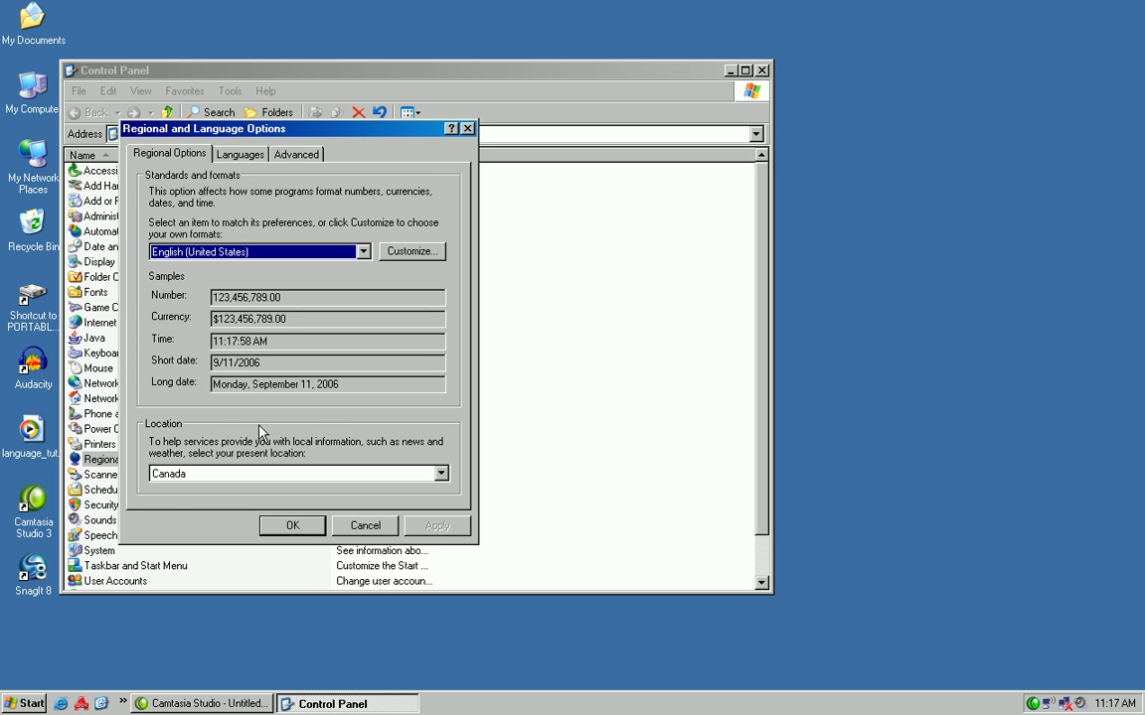
left_click_drag(267, 129, 459, 135)
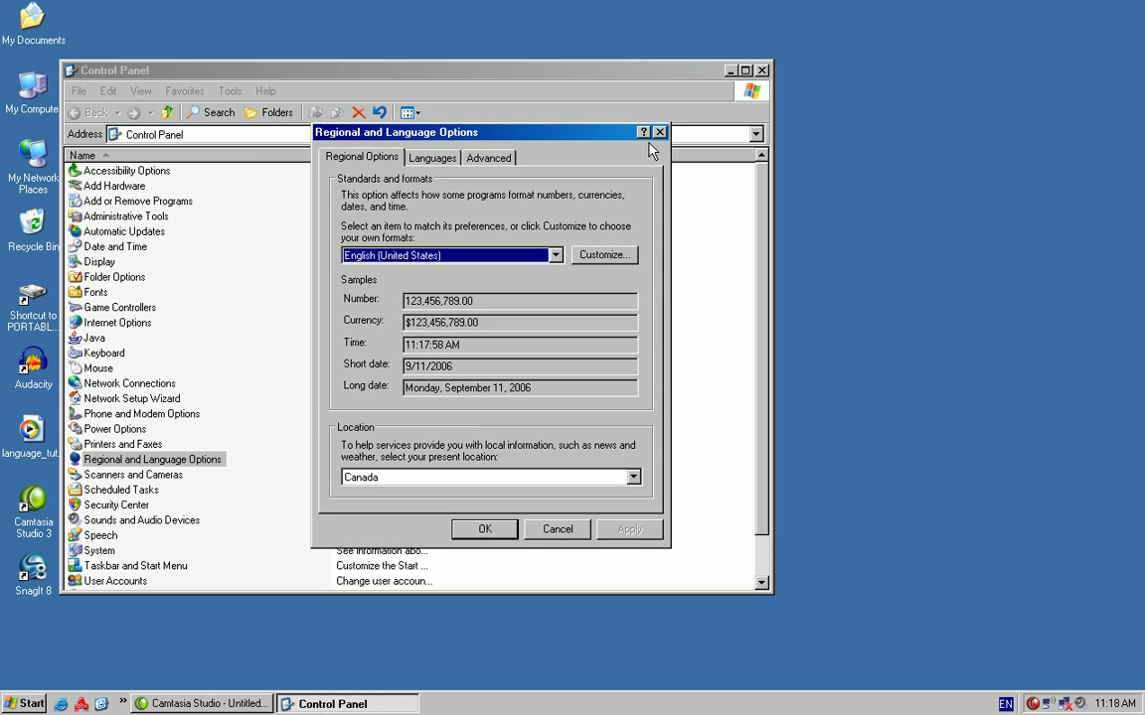
left_click(432, 158)
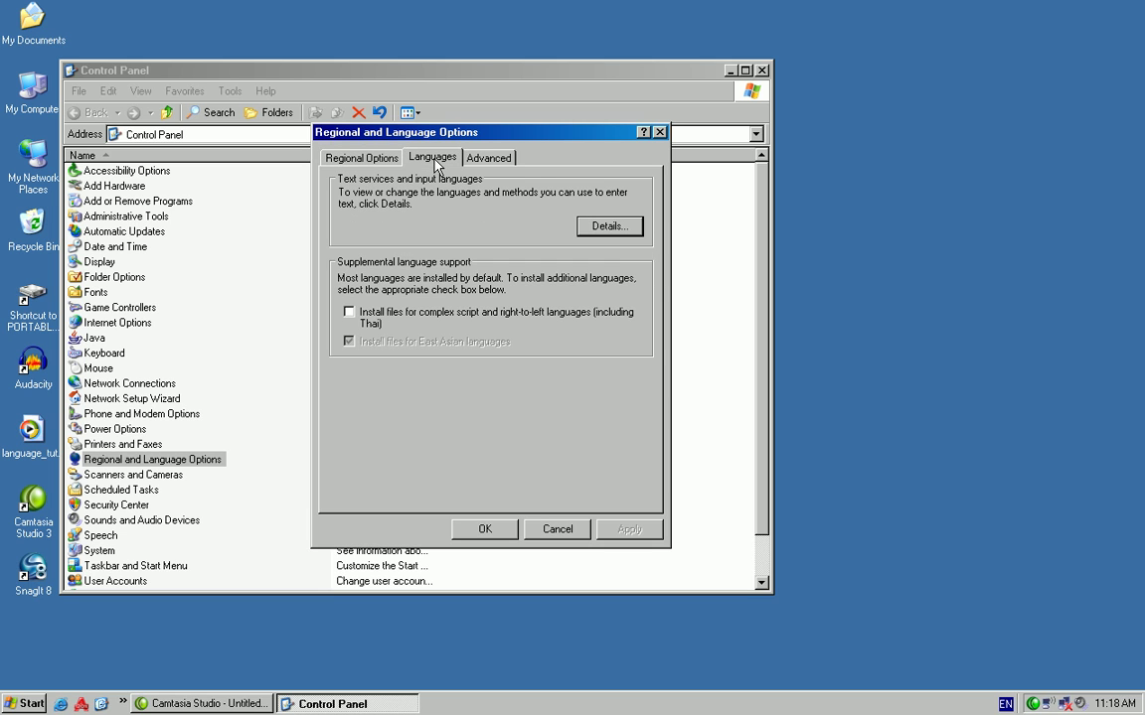
left_click(602, 228)
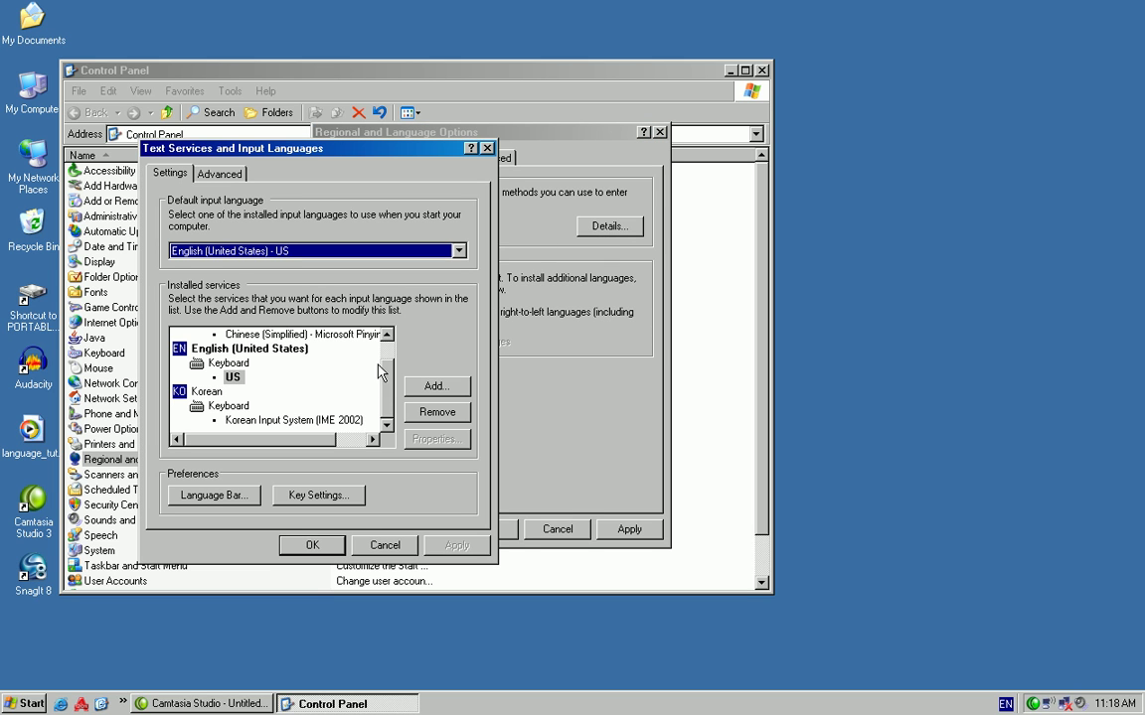
Remove Chinese (PRC) from the installed input languages.
scroll(347, 344, "up", 1)
left_click(234, 337)
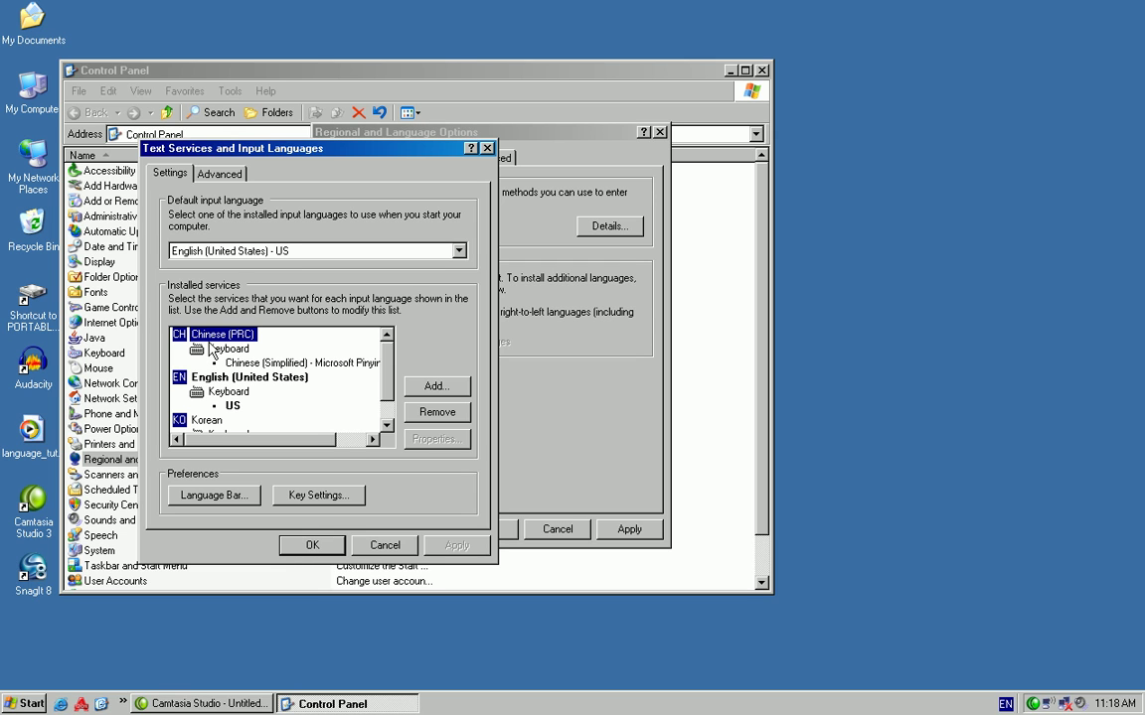
left_click(417, 411)
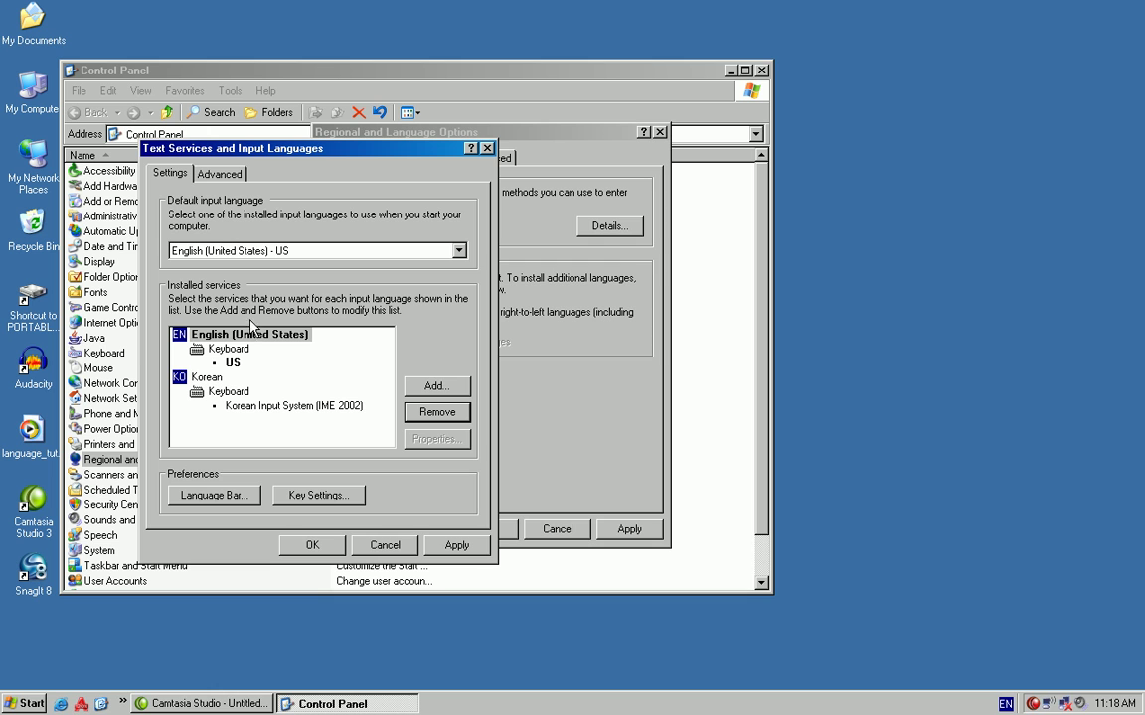
Add Chinese (PRC) as an input language with the Chinese (Simplified) - Microsoft Pinyin IME 3.0 keyboard layout.
left_click(433, 388)
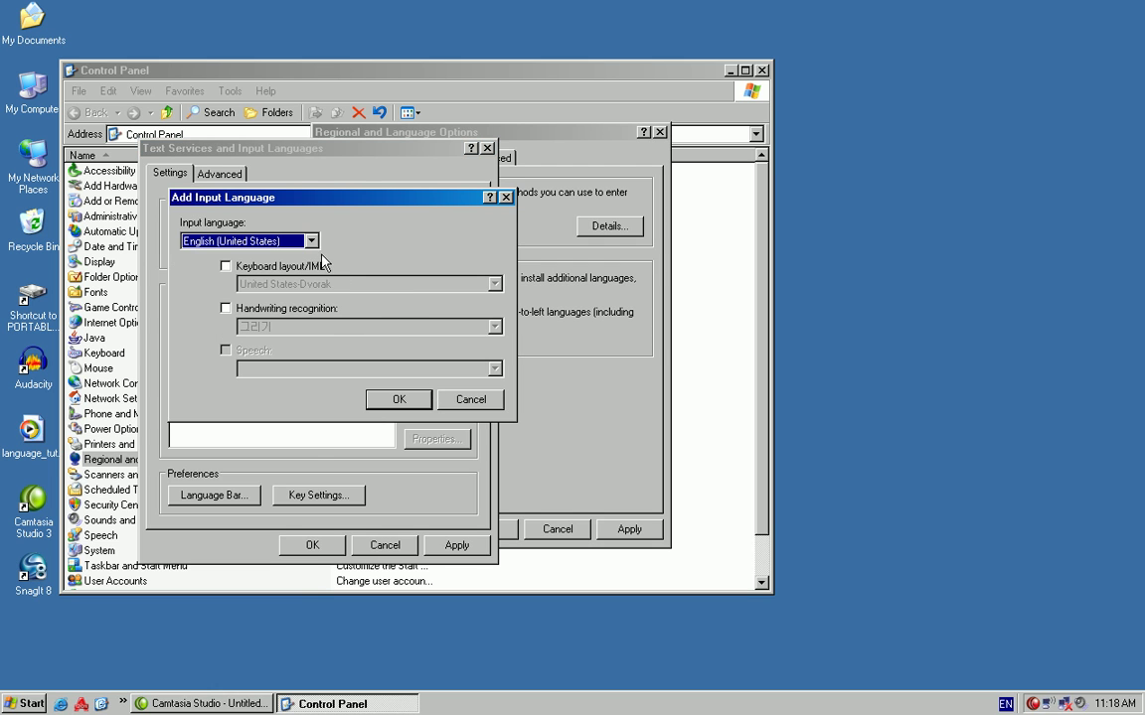
left_click(311, 242)
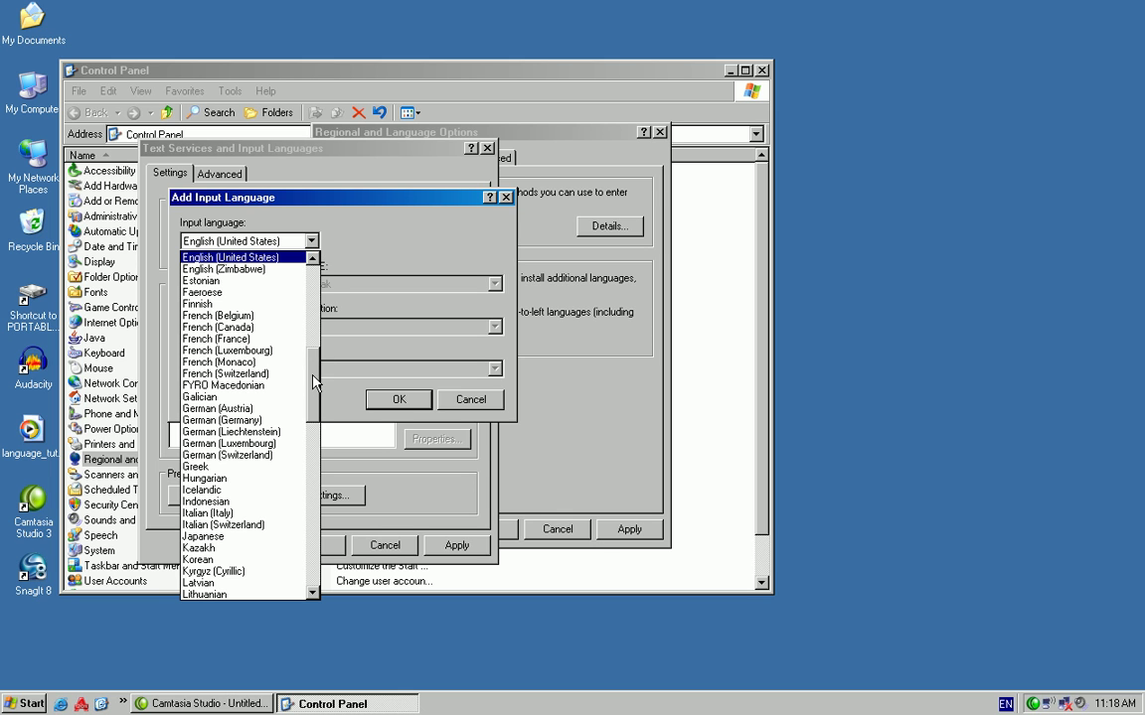
left_click_drag(314, 381, 322, 311)
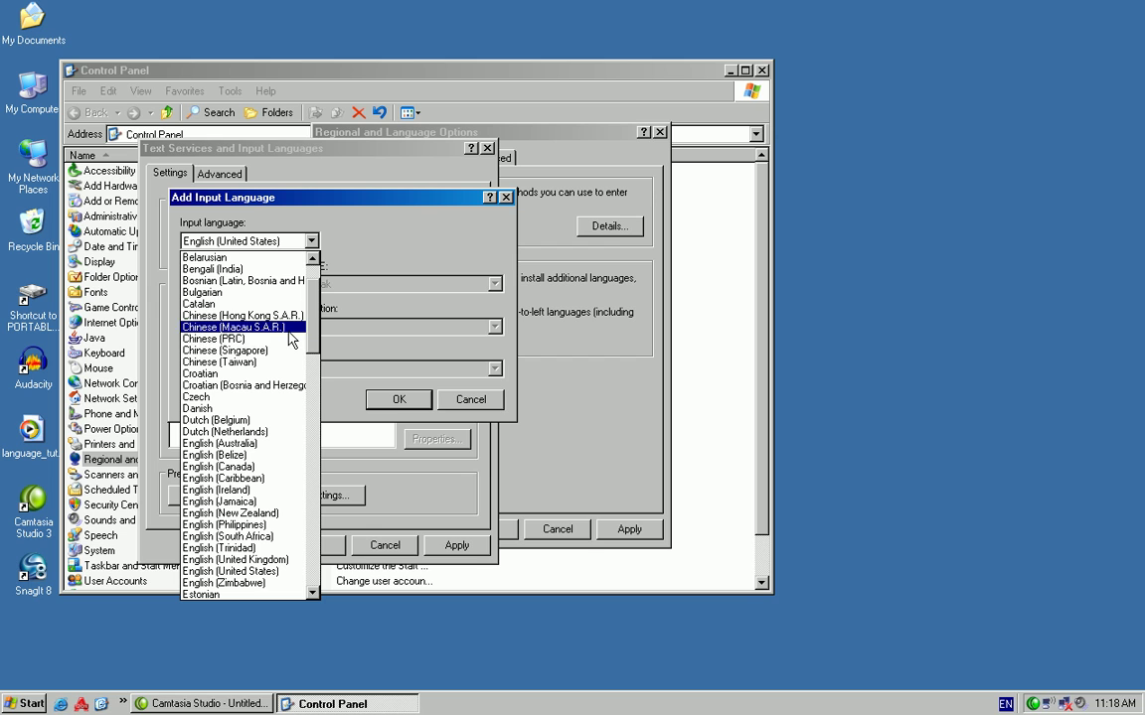
left_click(240, 341)
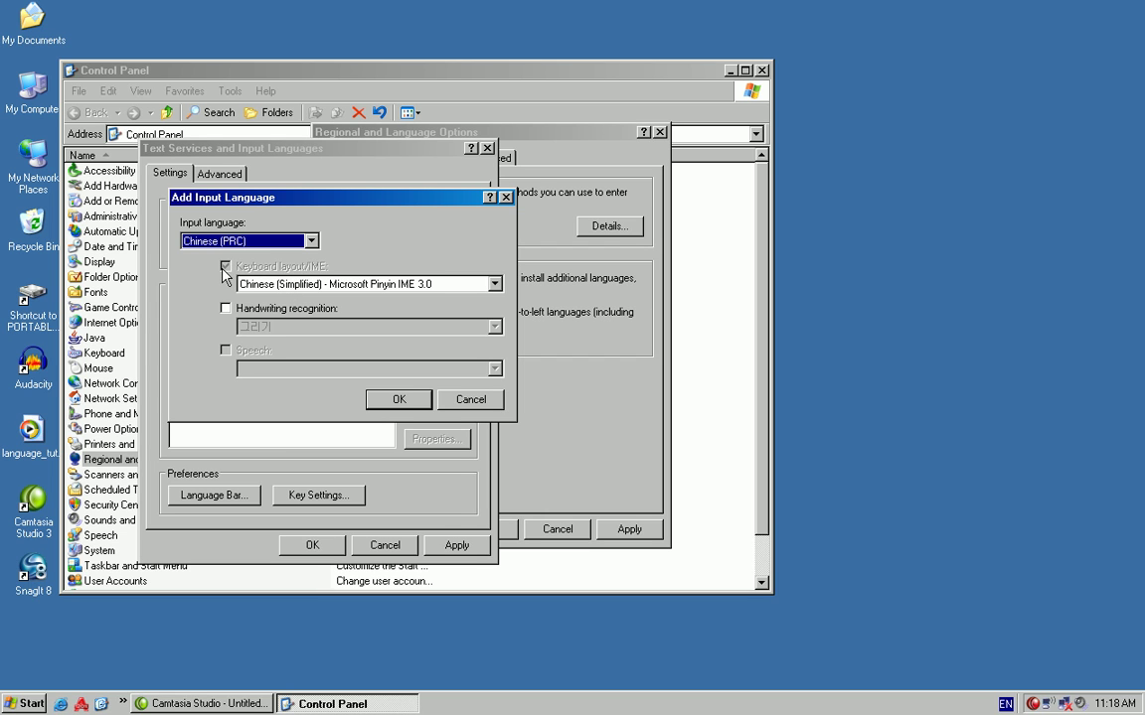
left_click(395, 403)
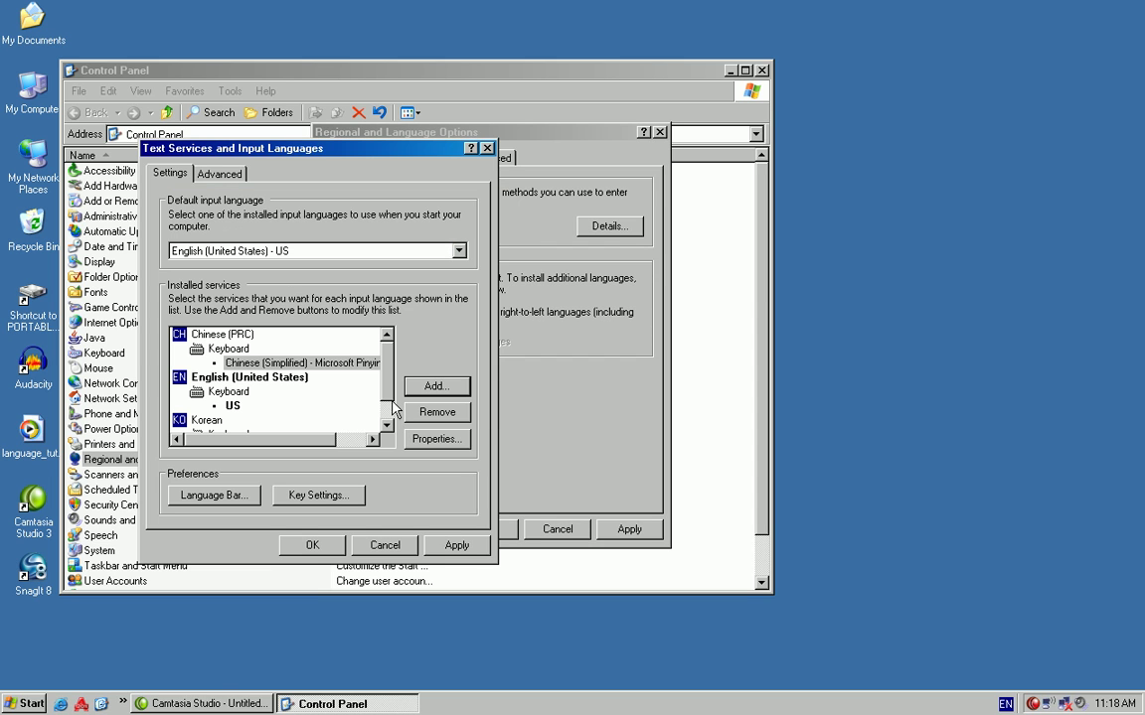
Apply the input language changes and close the language settings and Control Panel.
left_click(456, 545)
left_click(310, 544)
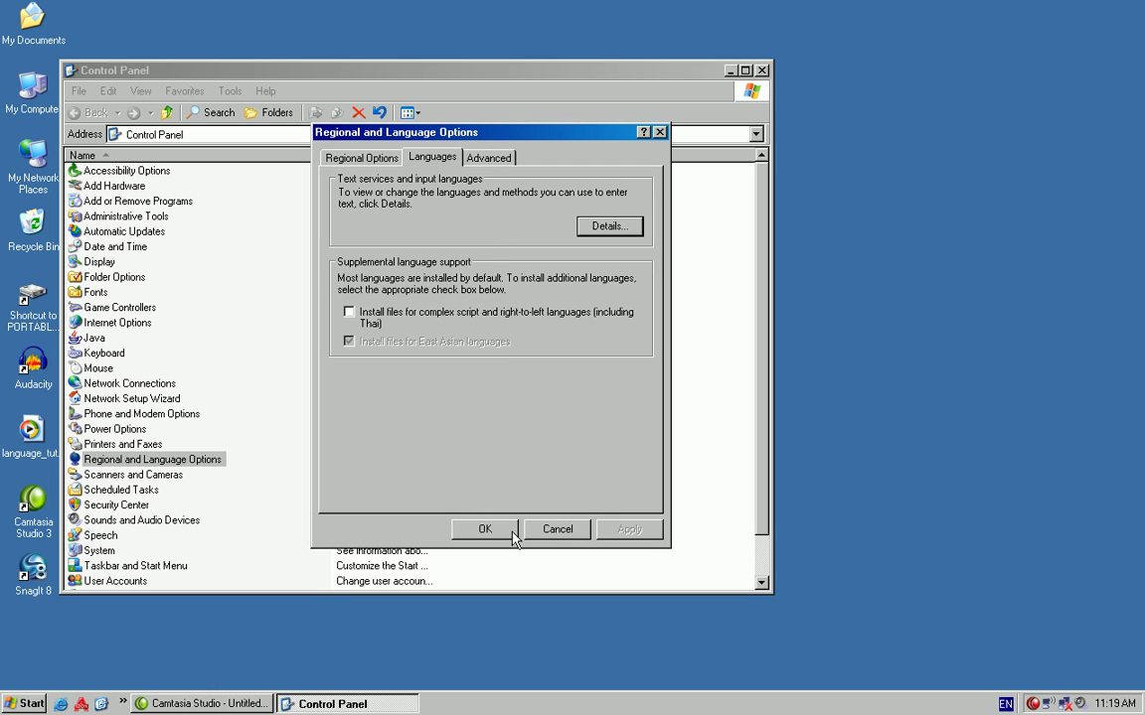
left_click(495, 531)
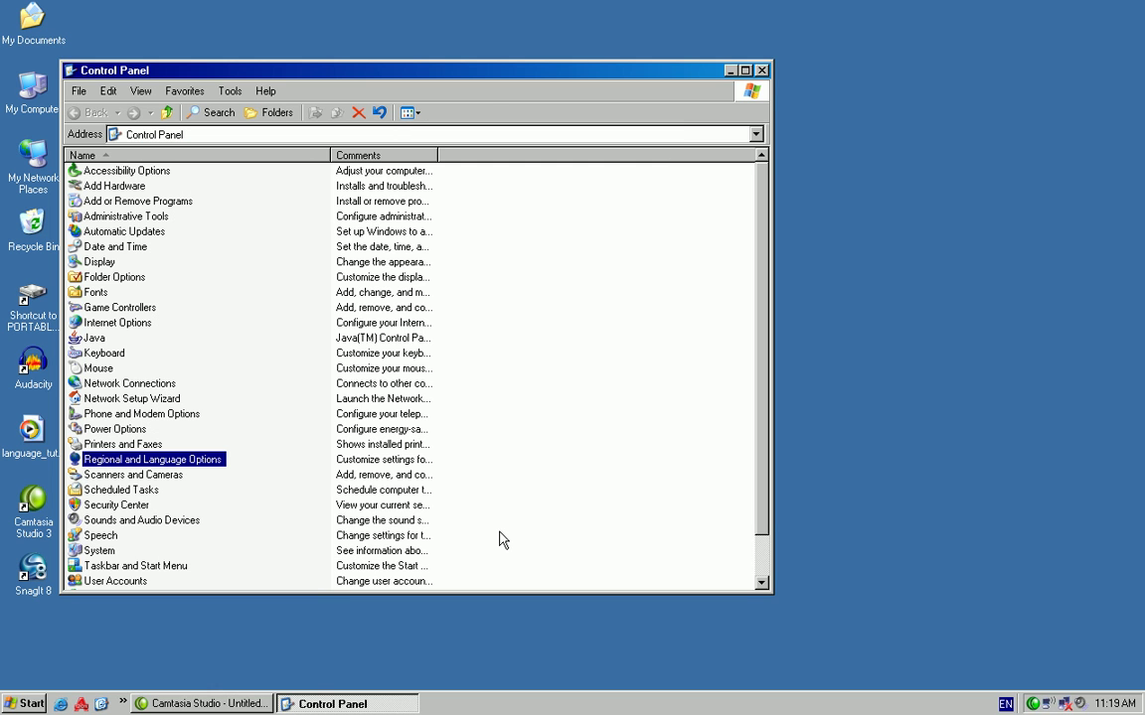
left_click(761, 72)
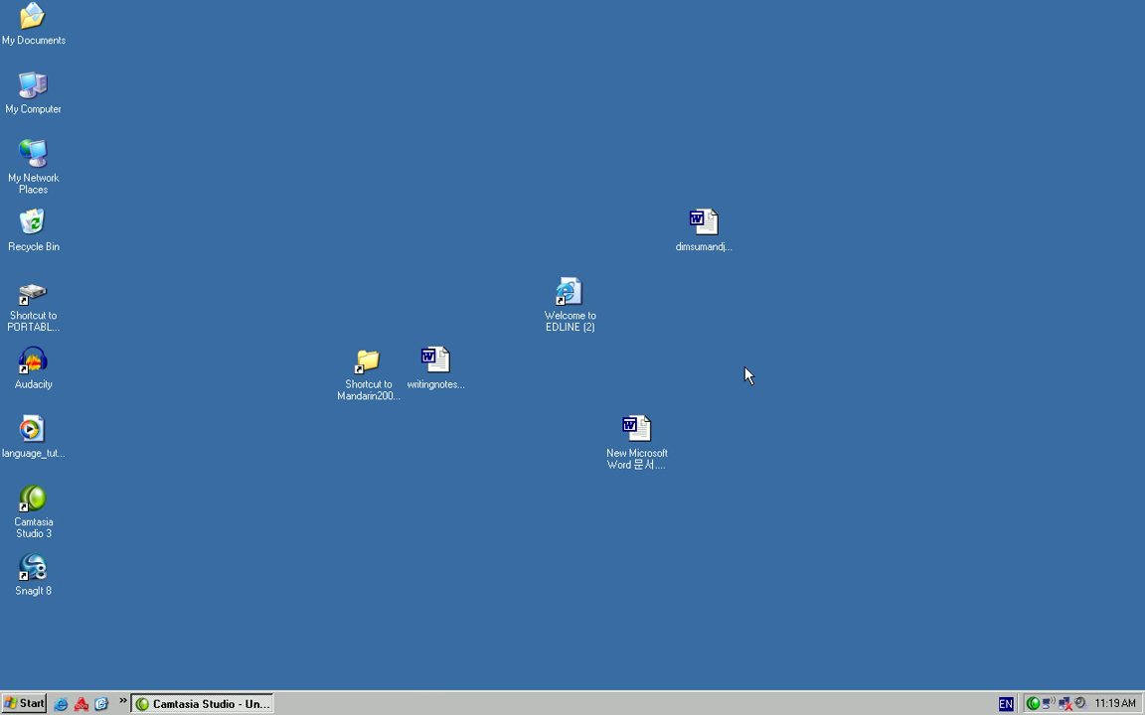
Open the New Microsoft Word document from the desktop in Word and switch the input language to Korean.
double_click(639, 465)
scroll(631, 459, "down", 2)
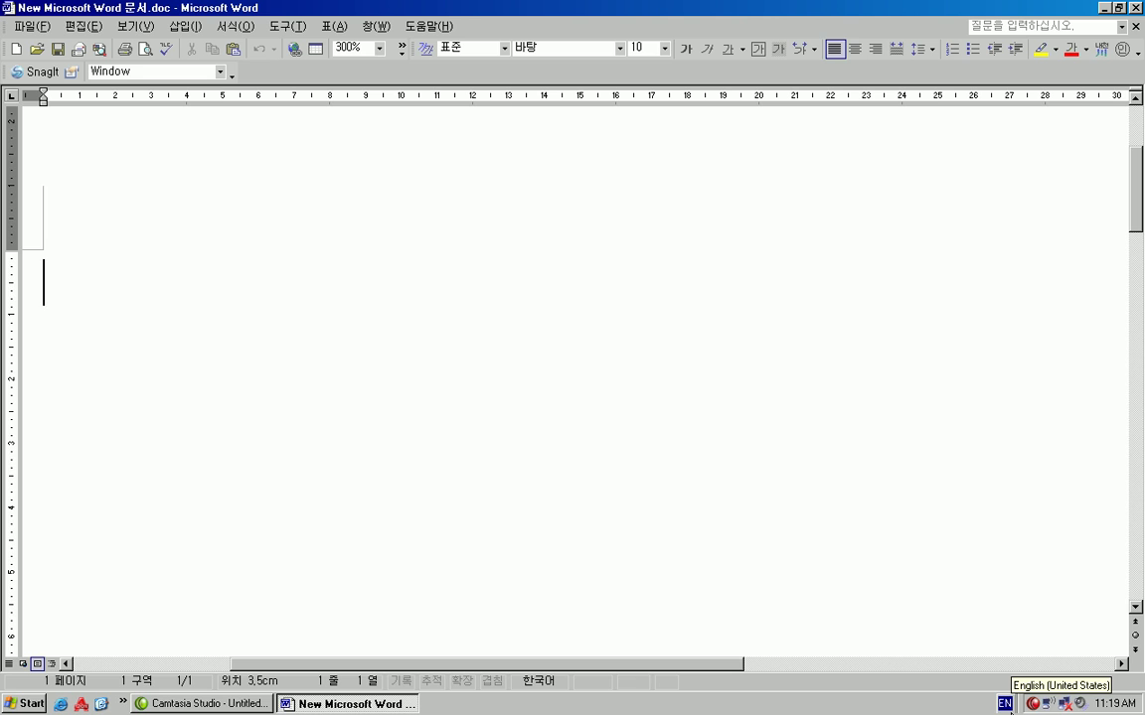
left_click(1006, 702)
left_click(1029, 620)
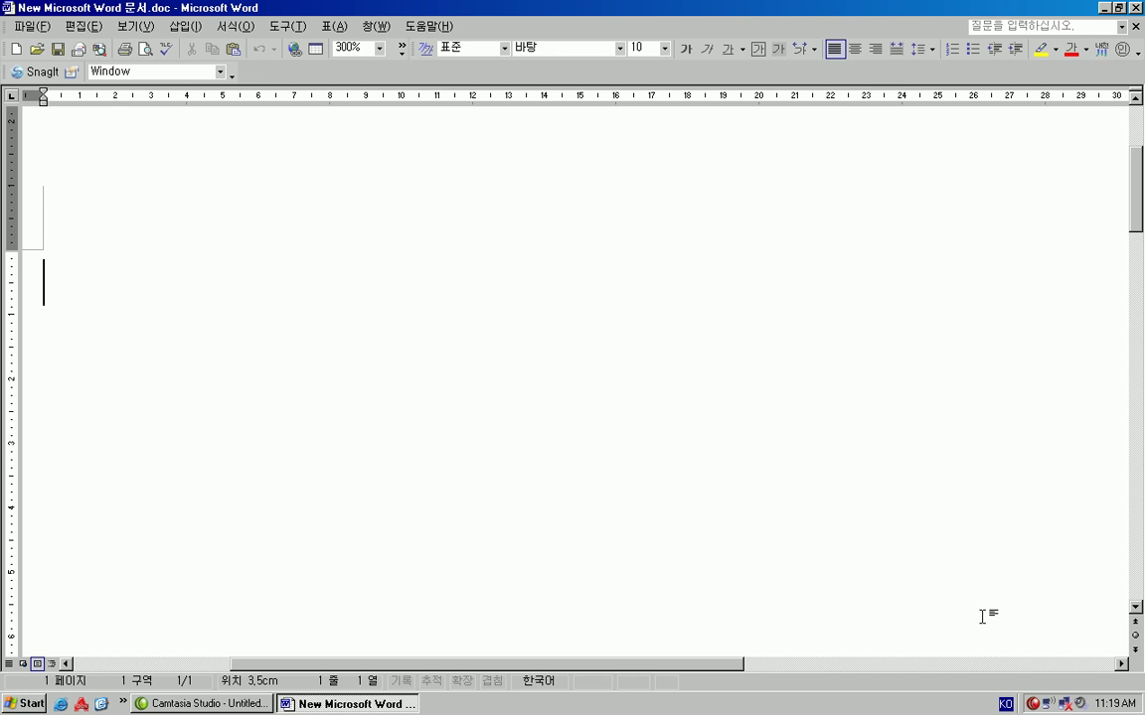
Toggle the input language between Chinese and Korean, finishing on Chinese.
key("alt+shift")
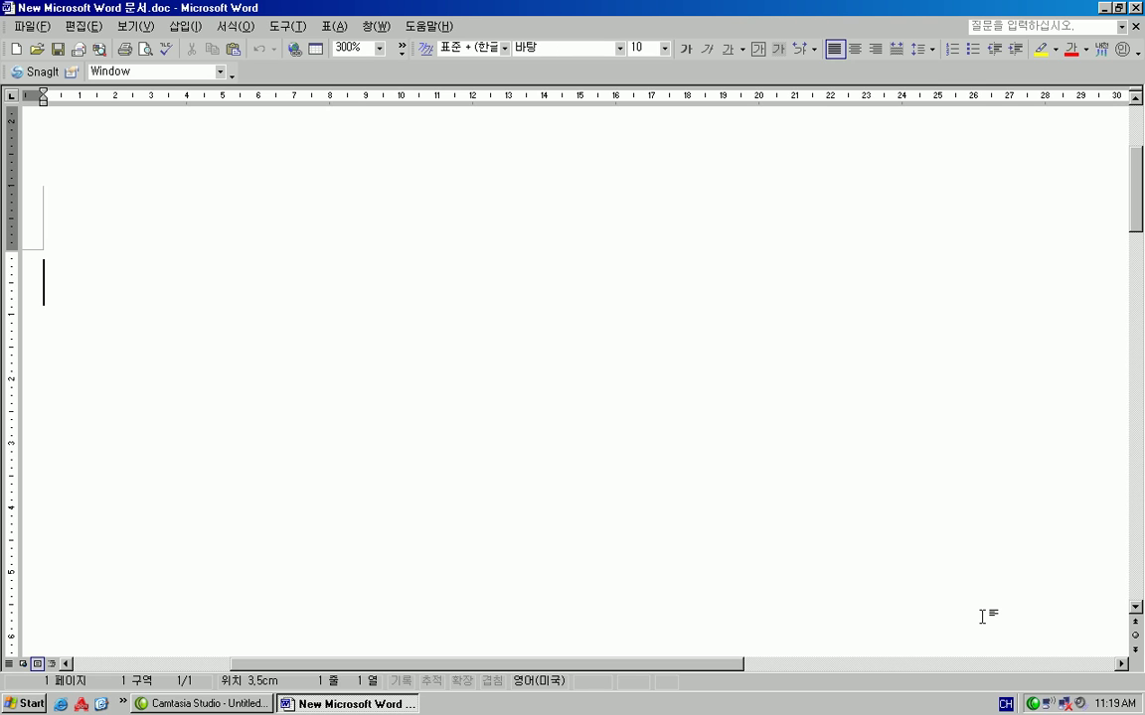
key("alt+shift")
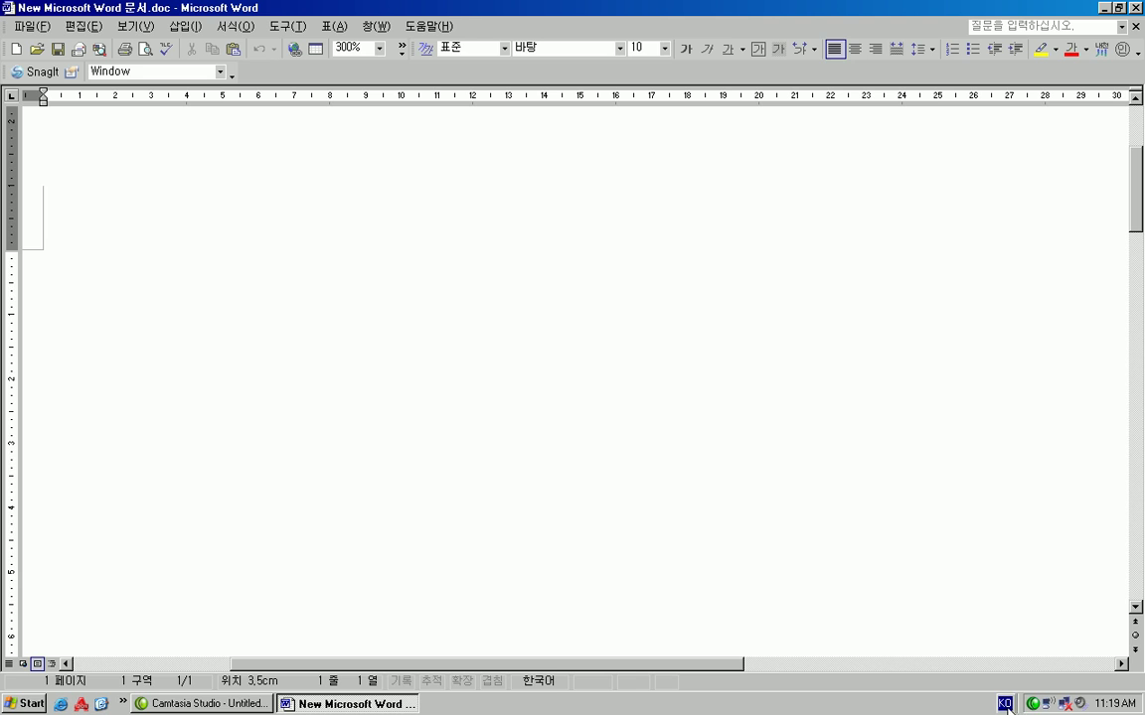
key("alt+shift")
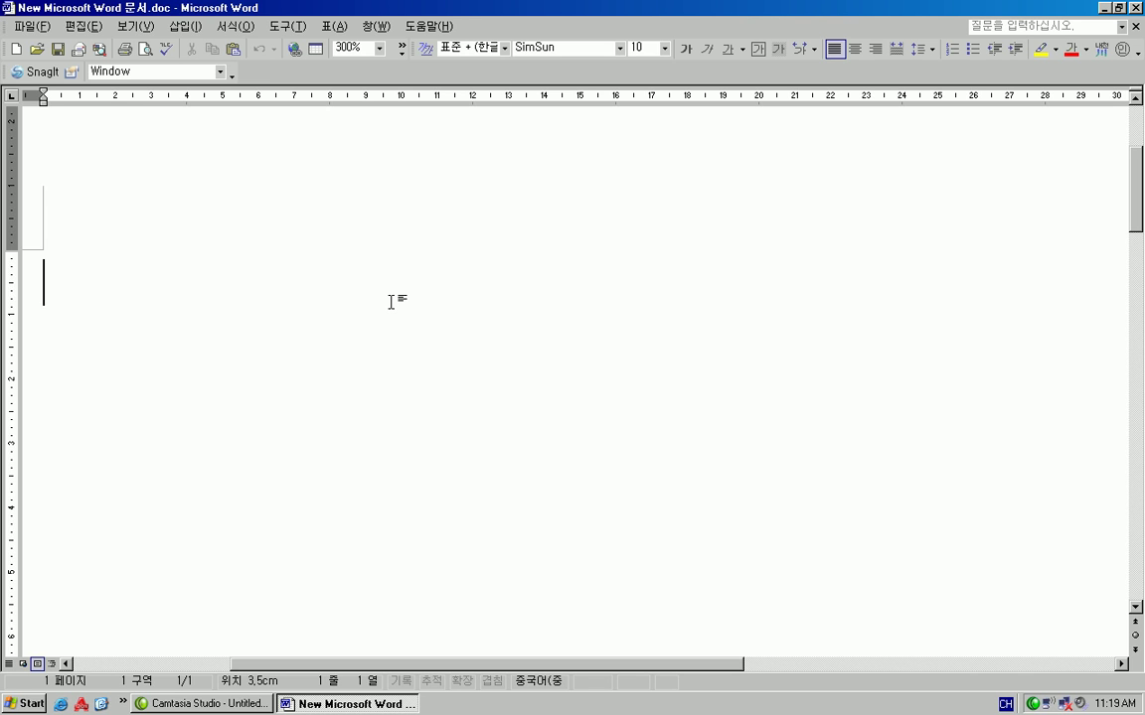
Write 你好 at the start of the document by converting the pinyin "ni" and "hao".
type("n")
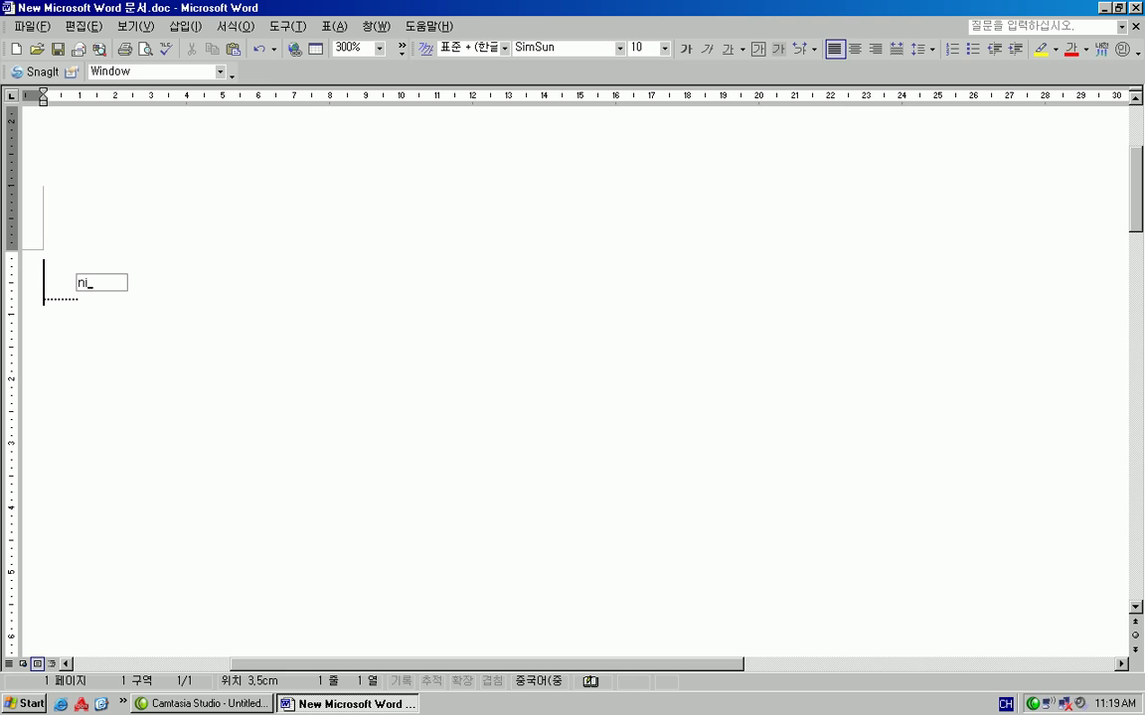
type("i")
key("space")
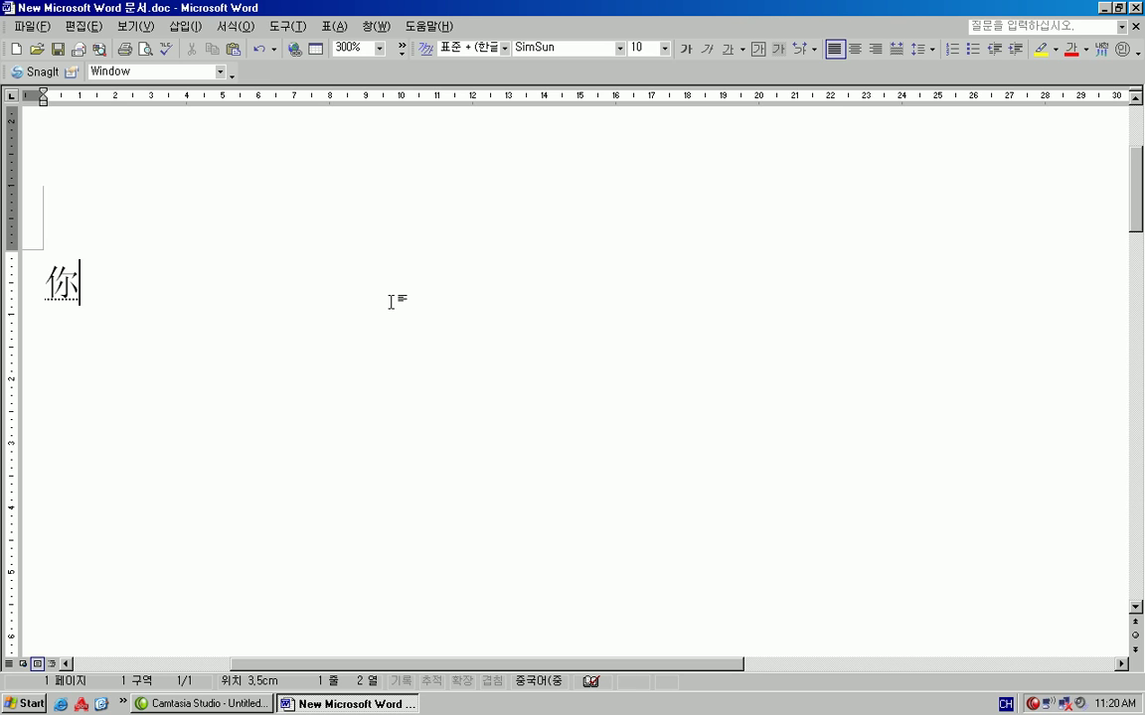
type("hao")
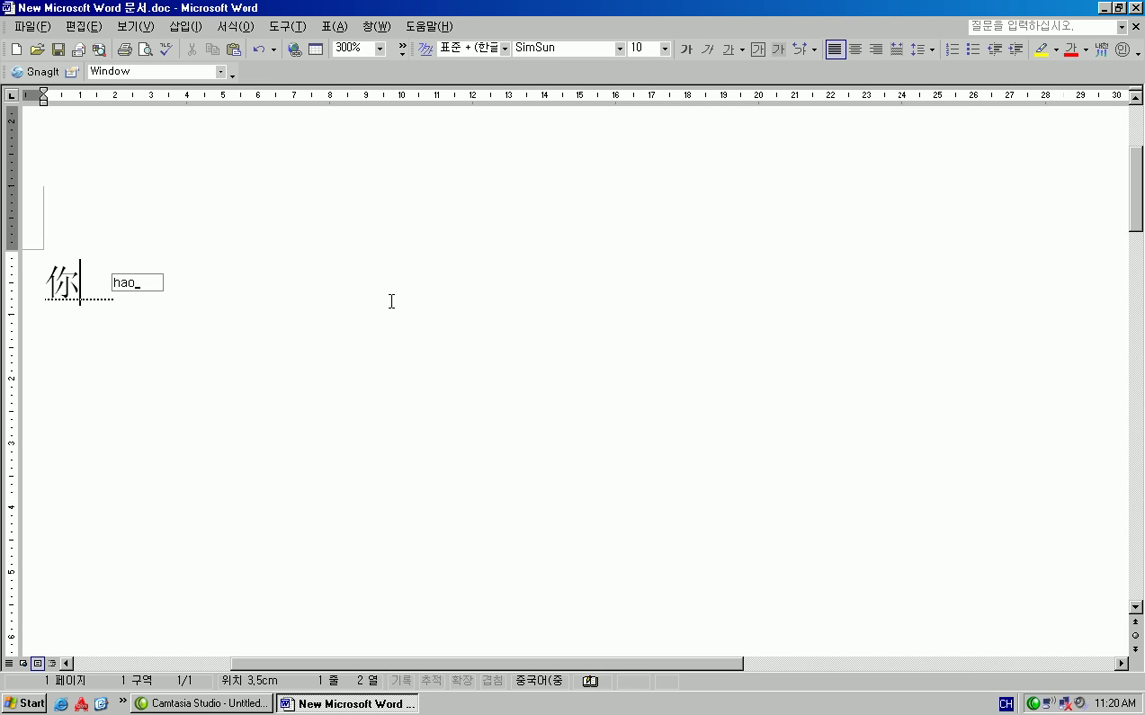
key("space")
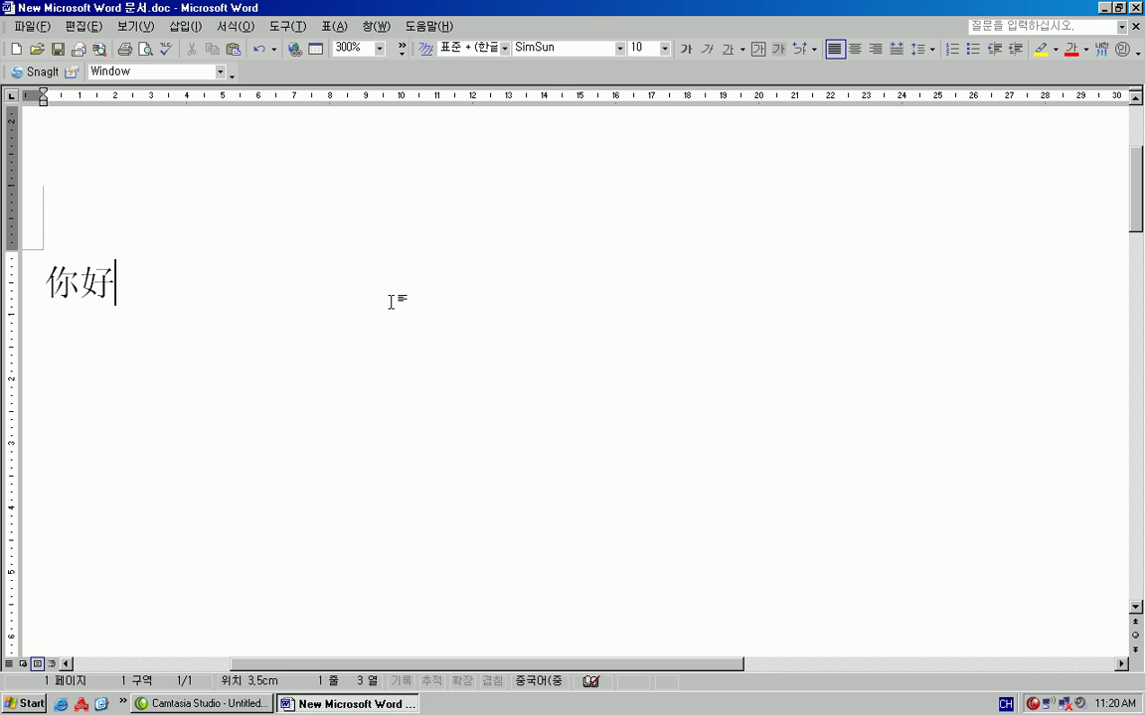
Continue the line with a Chinese full stop and 你叫什么名字, converting the pinyin "ni jiao shenme ming zi".
type("。ni")
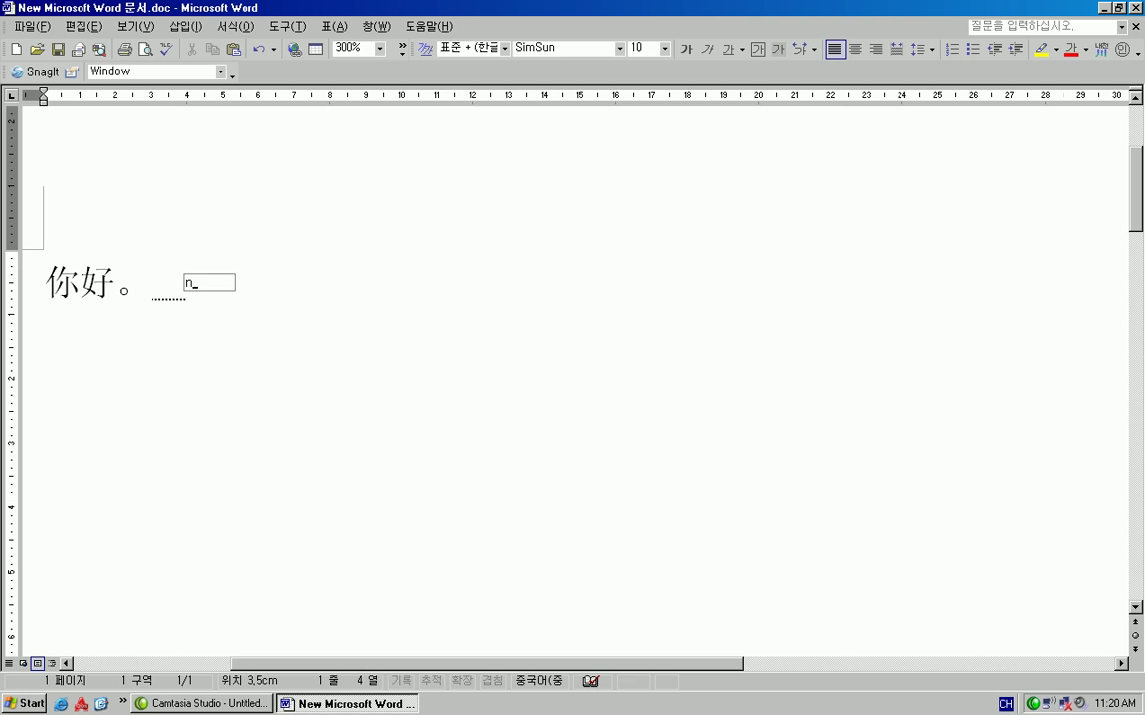
key("space")
type("jiao")
key("space")
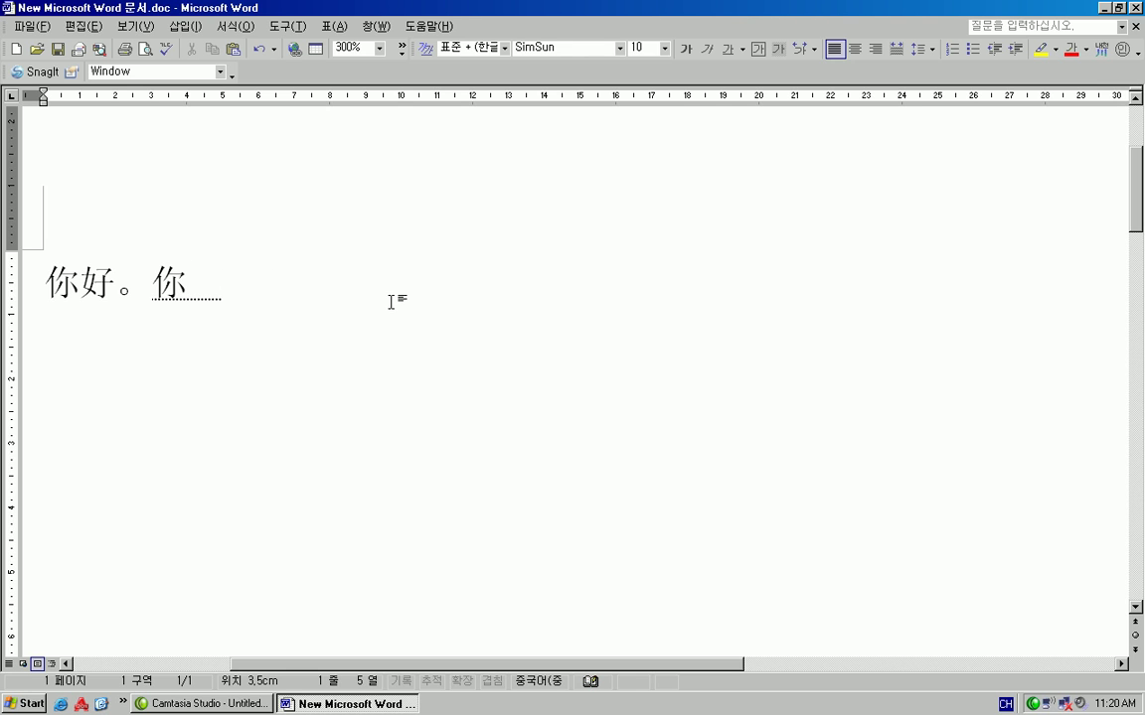
type("shenme")
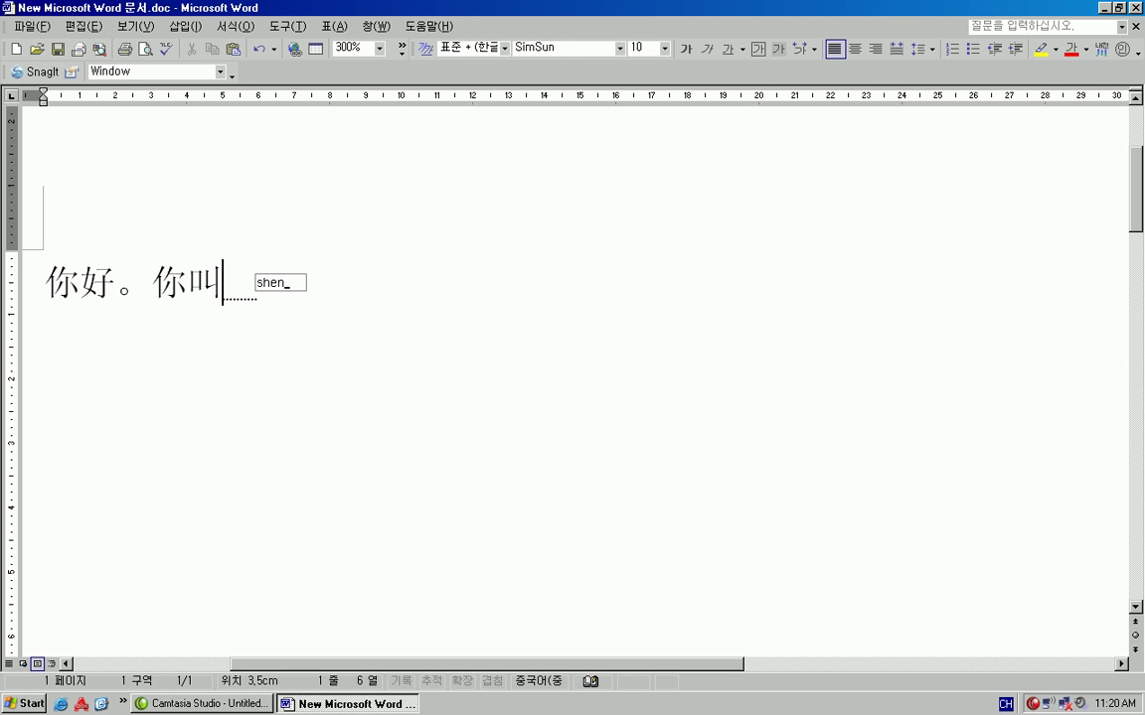
key("space")
type("ming")
key("space")
type("zi")
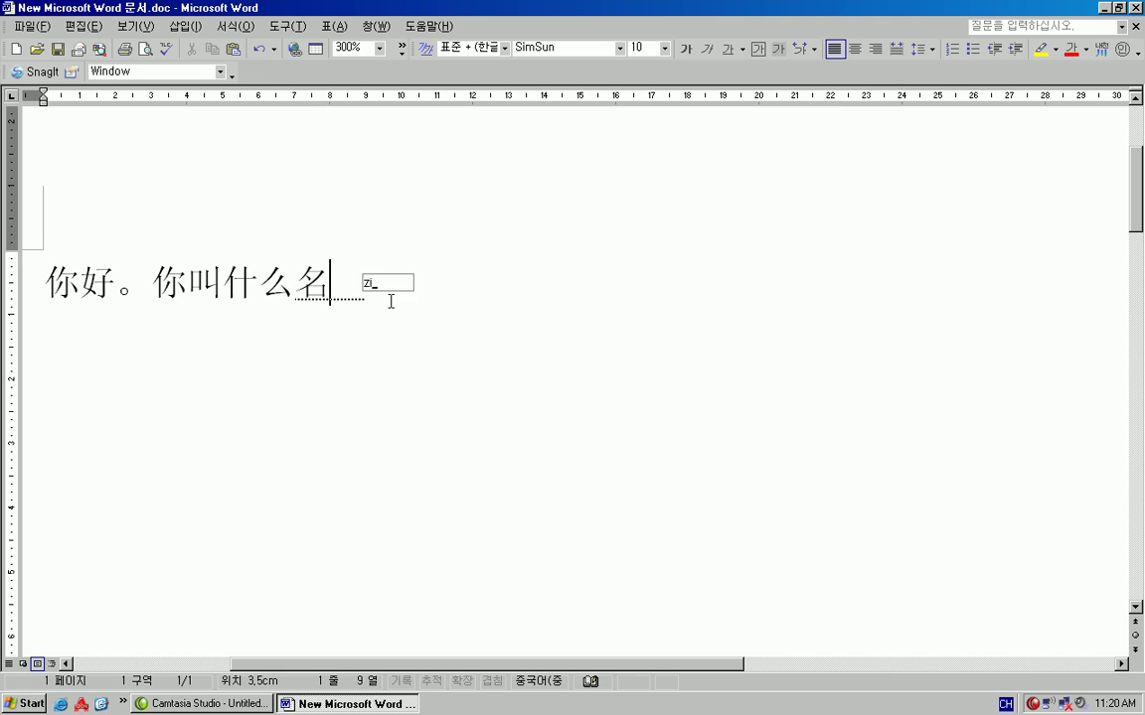
key("space")
key("Return")
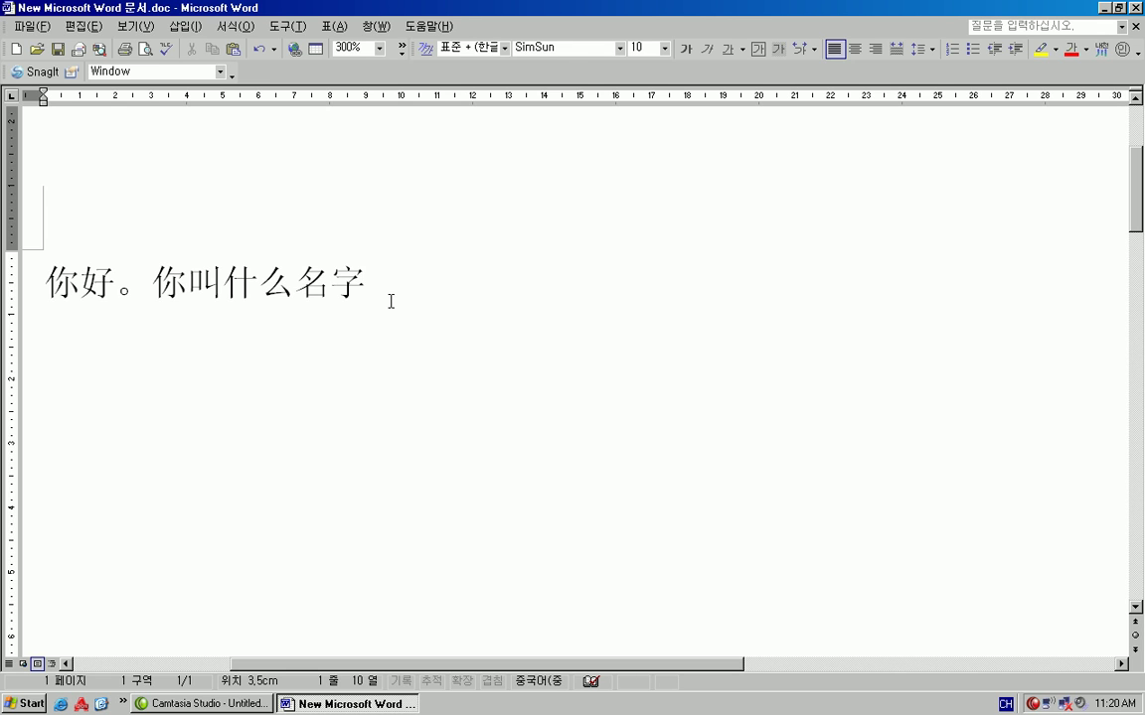
Add a Chinese full stop and the pinyin "li", browse its character candidates, and choose candidate 9, 黎.
type("。")
type("li")
key("space")
key("Left")
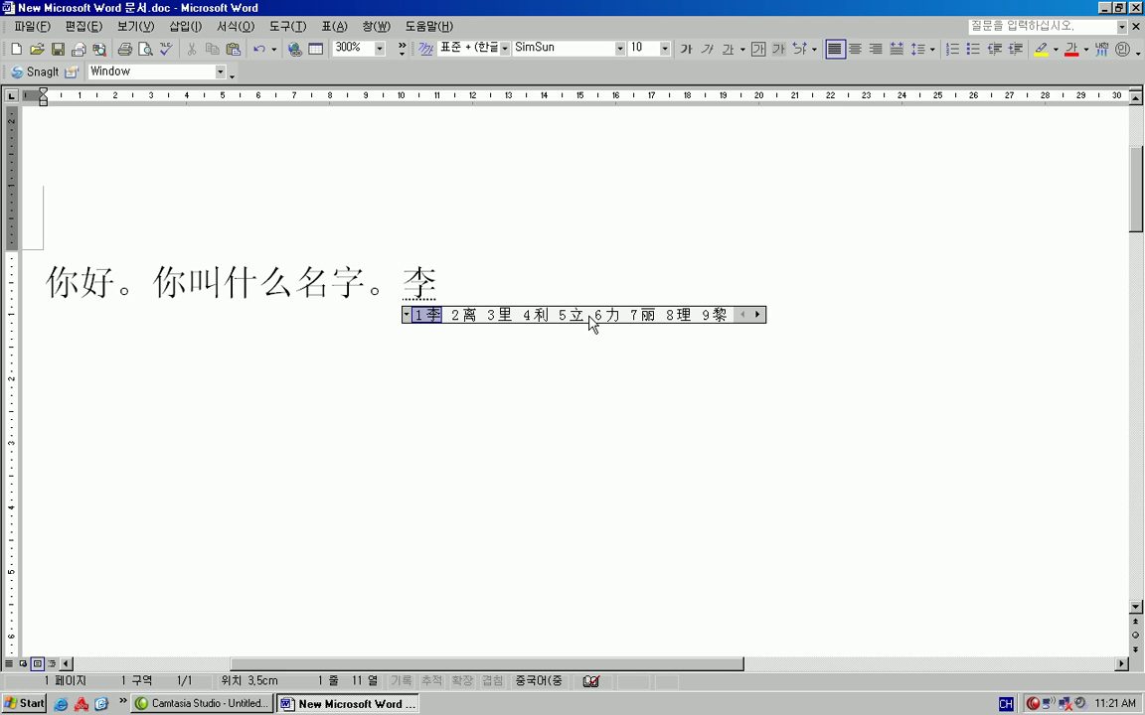
left_click(757, 314)
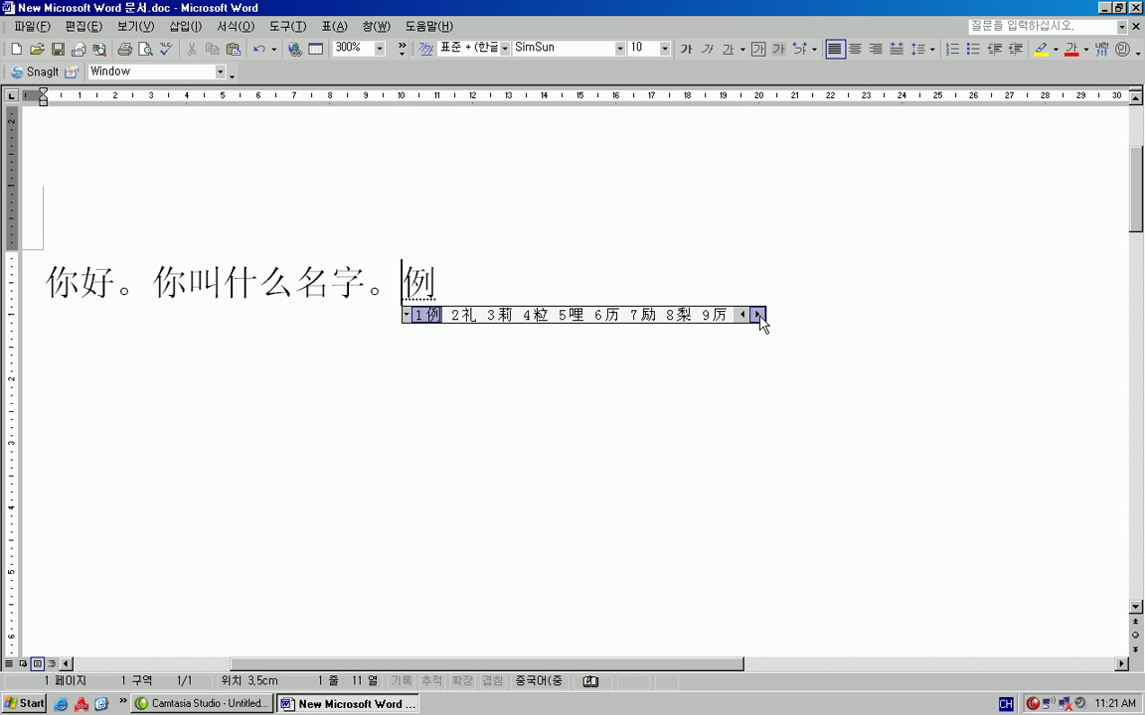
left_click(743, 315)
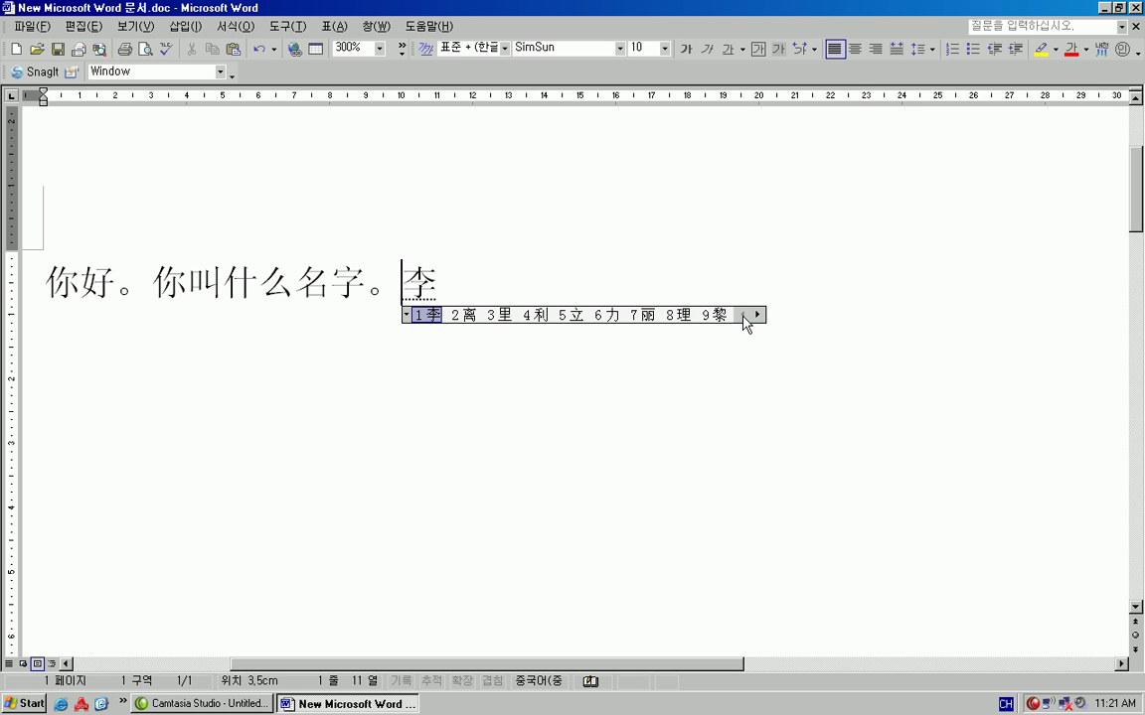
left_click(757, 315)
left_click(757, 315)
left_click(743, 314)
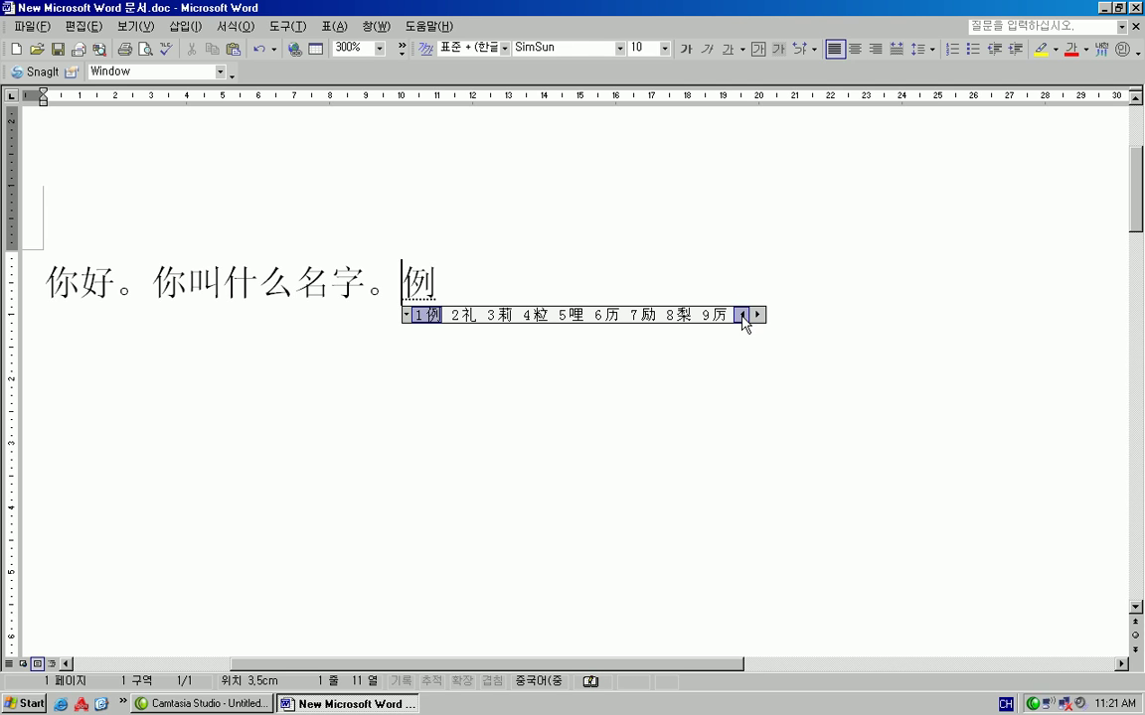
left_click(742, 314)
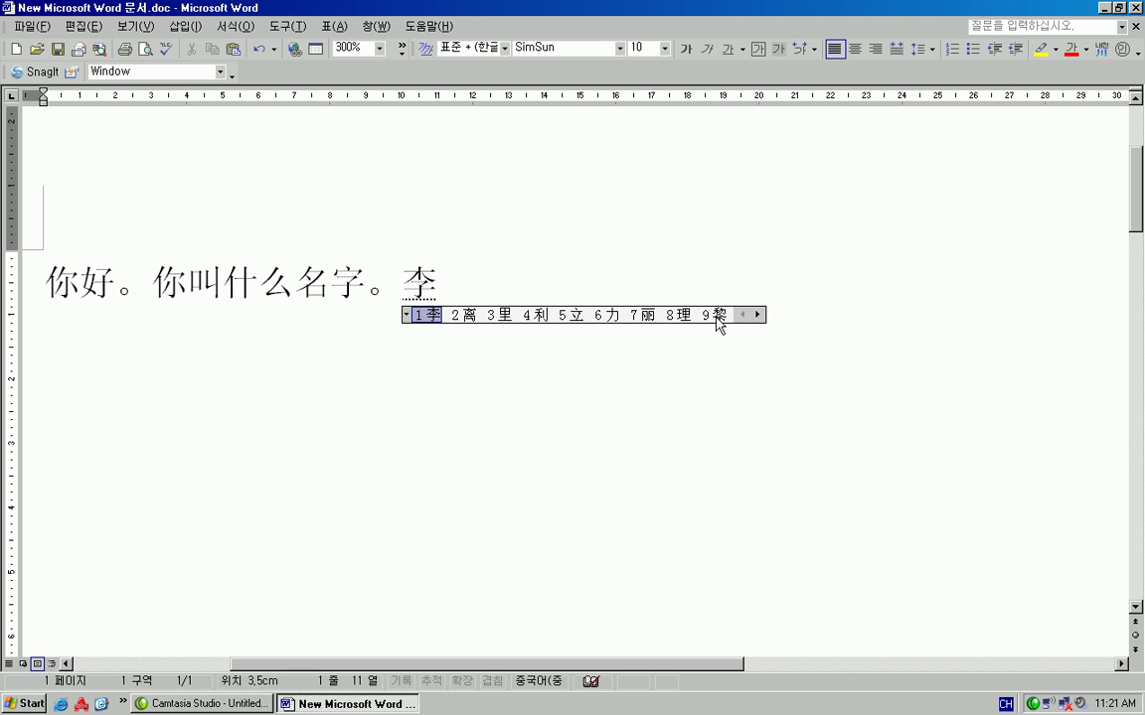
left_click(718, 315)
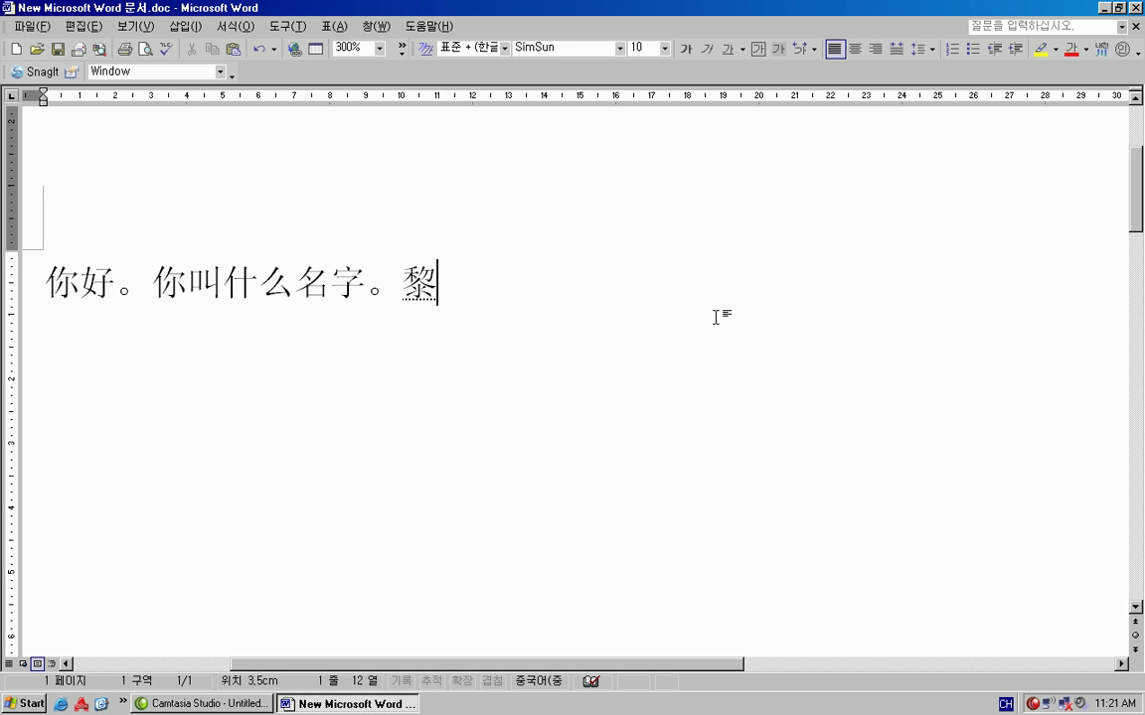
key("Return")
Write "li2" in Latin letters after the character 黎.
type("li")
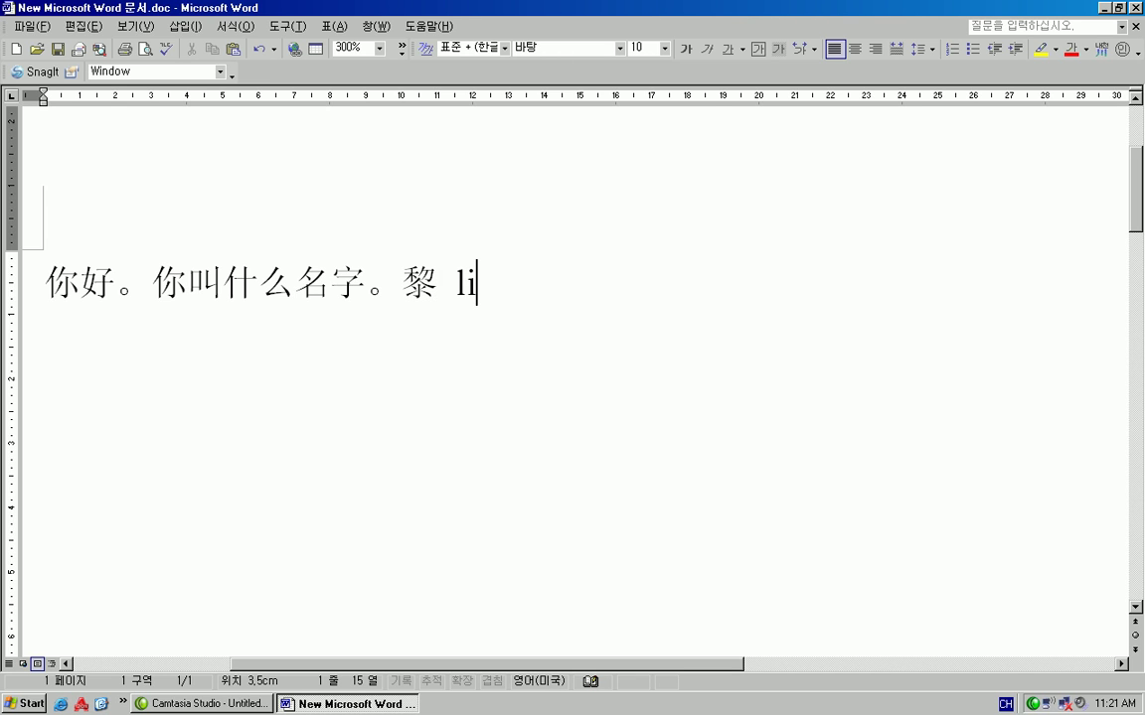
type("2")
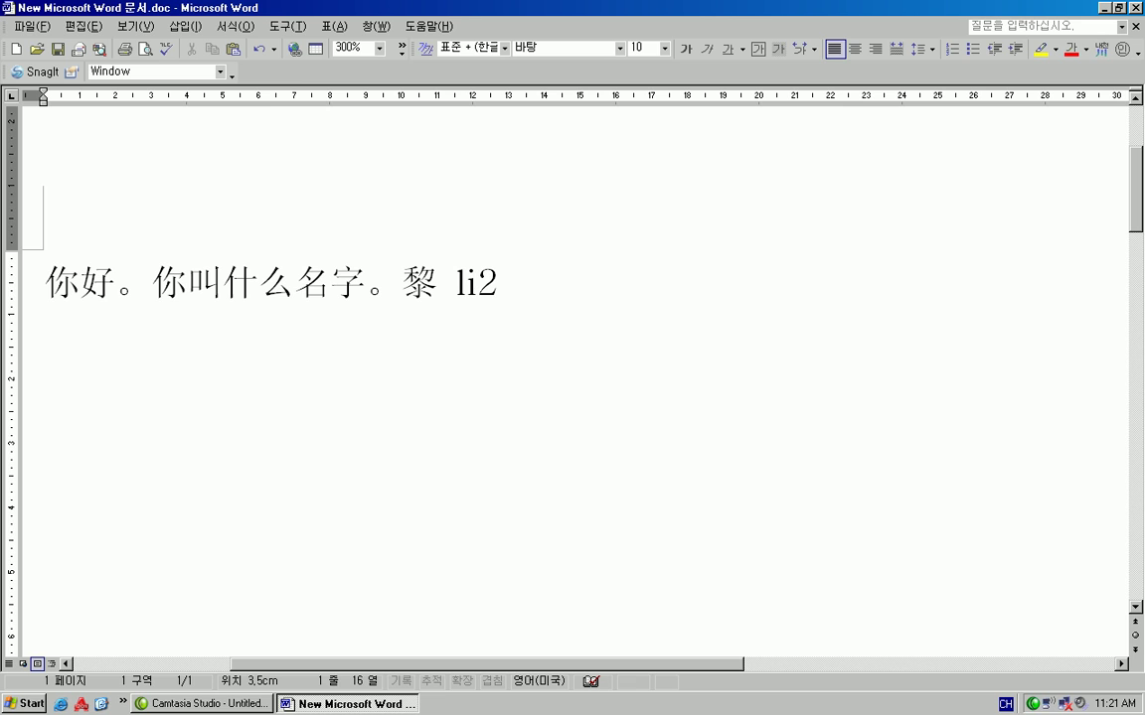